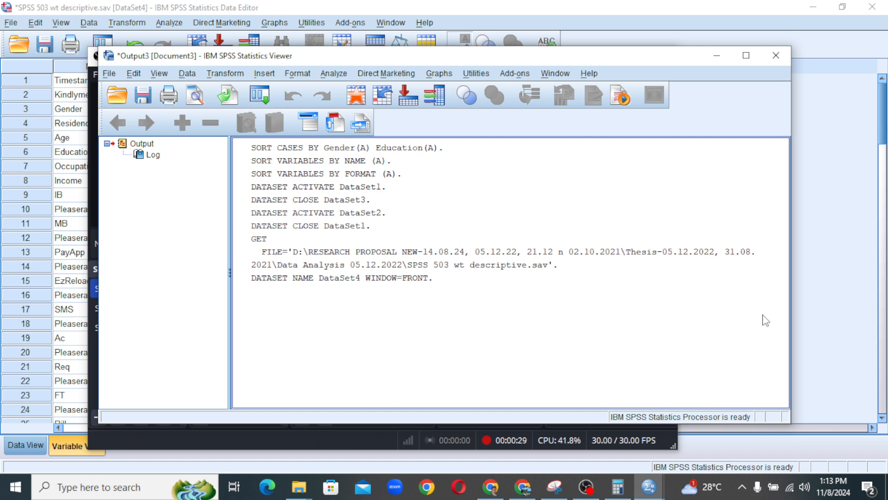
Start Visual Binning in the Data Editor with the age variable as the variable to bin.
click(832, 269)
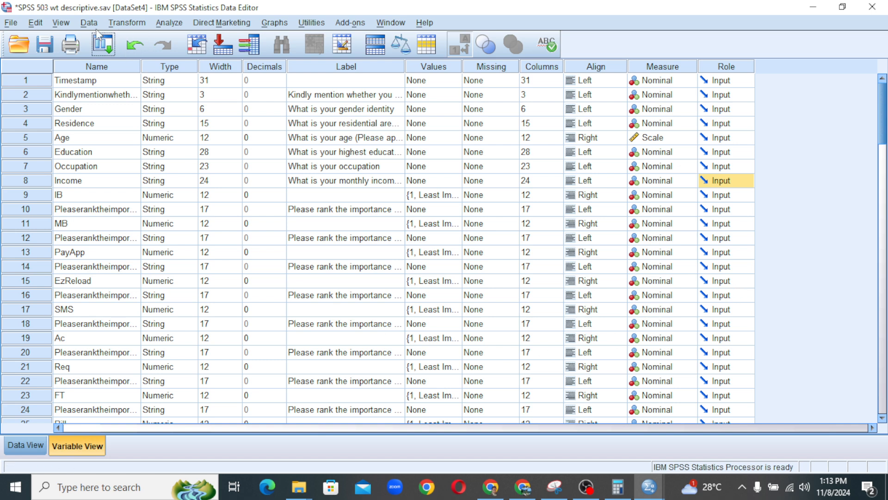
click(128, 23)
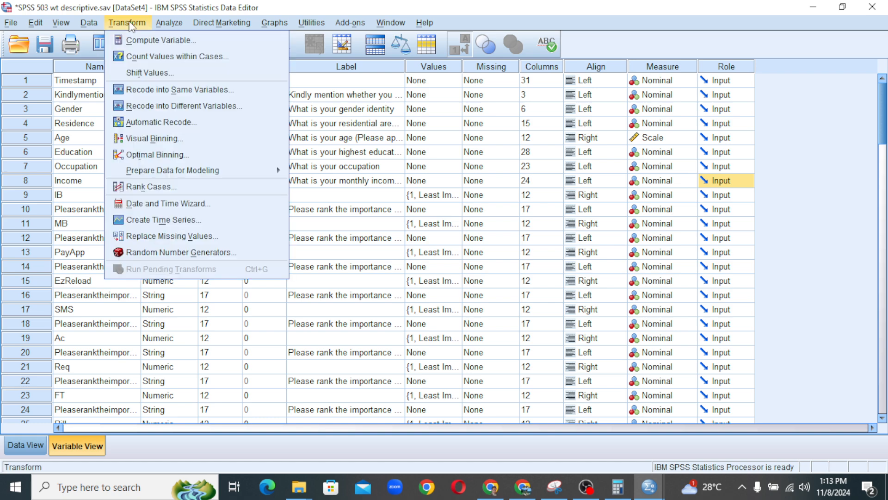
mouse_move(149, 174)
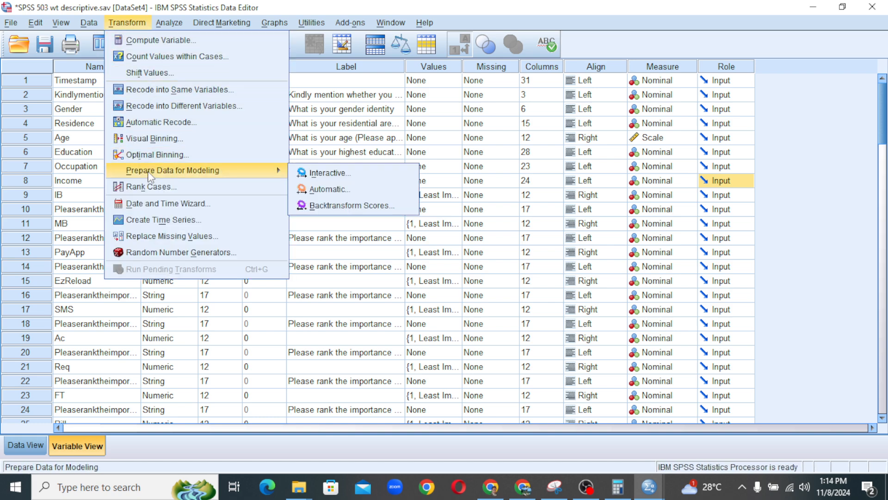
click(150, 139)
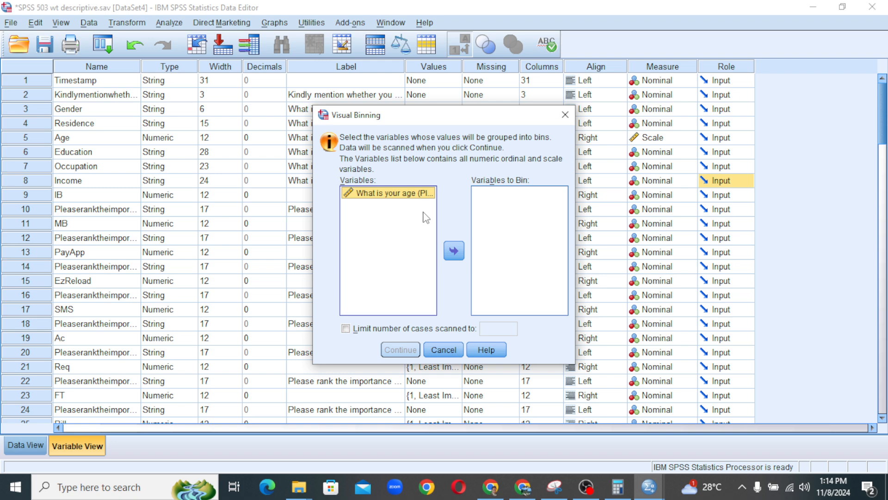
click(453, 251)
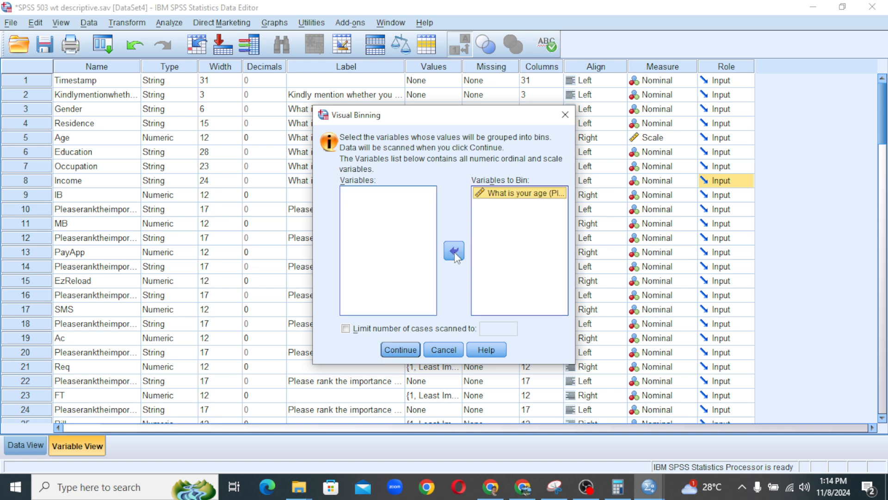
click(401, 351)
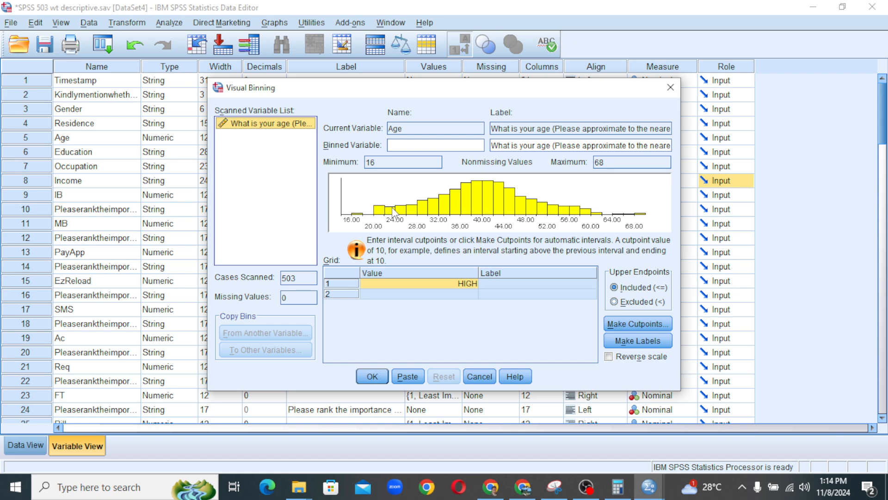
Name the binned variable CATAGE and give it the label CAT AGE.
click(405, 146)
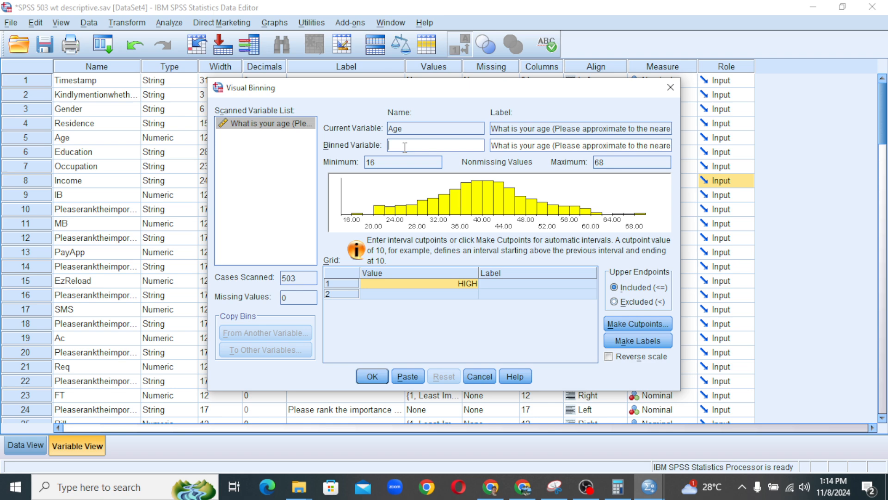
text(CATAGE)
click(519, 146)
triple_click(519, 146)
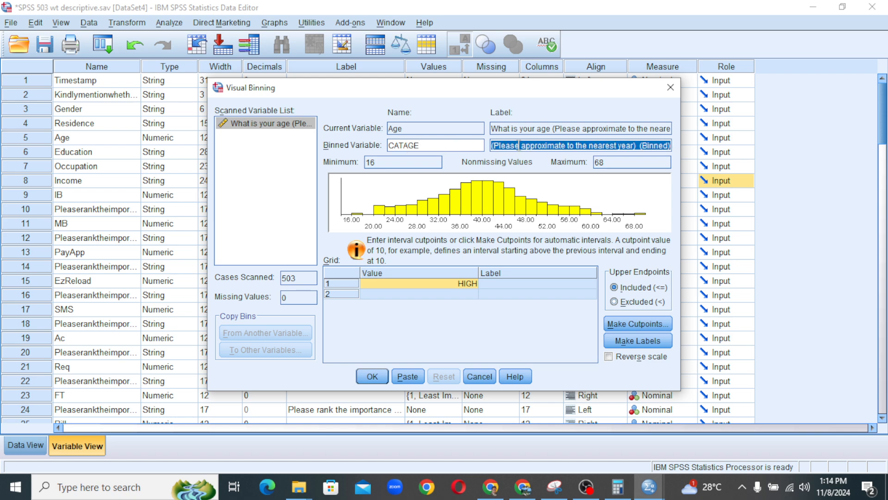
text(CAT )
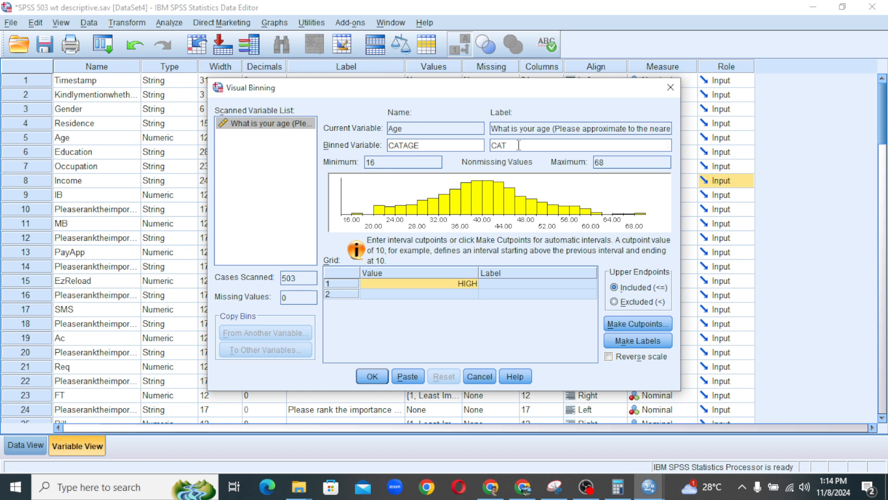
text(AGE)
Exclude upper endpoints and create equal-width cutpoints with the first at 25, 2 cutpoints and a width of 25.
click(614, 302)
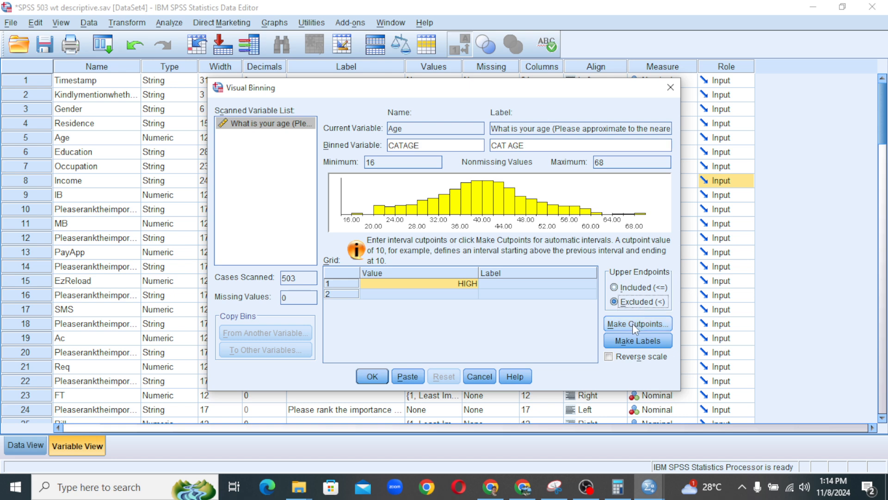
click(632, 324)
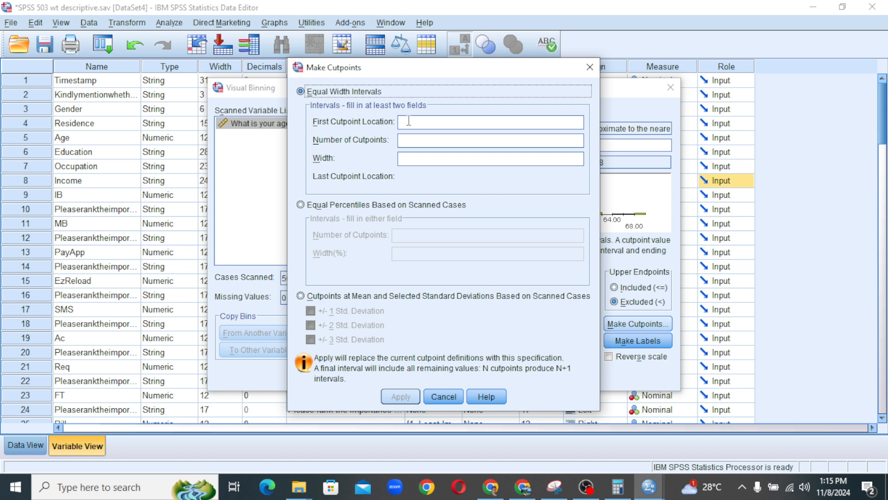
click(409, 120)
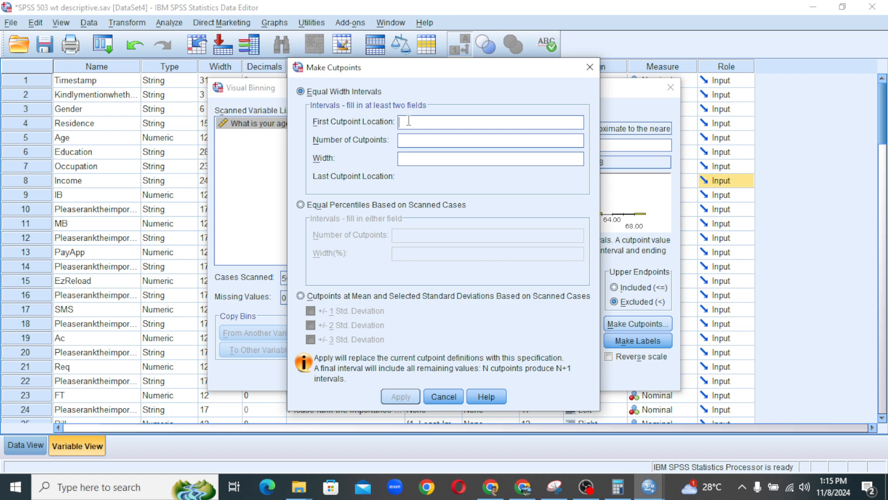
text(25)
click(414, 139)
text(2)
click(419, 160)
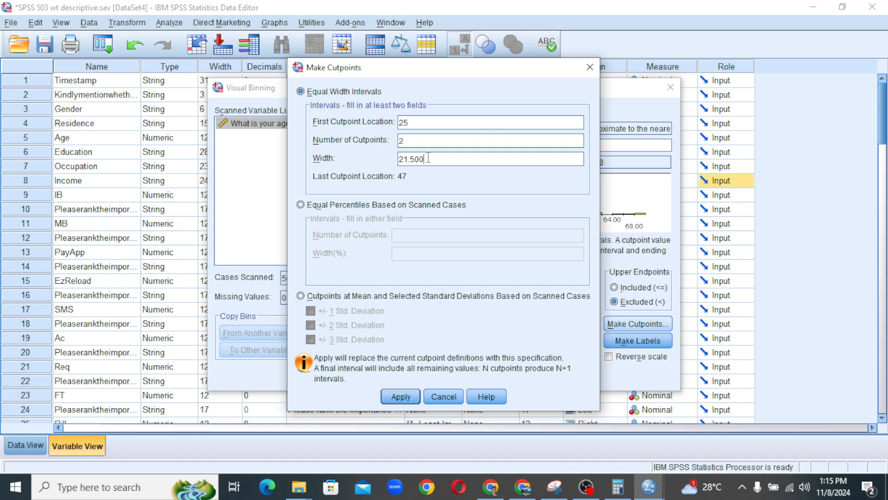
double_click(433, 158)
key(BackSpace)
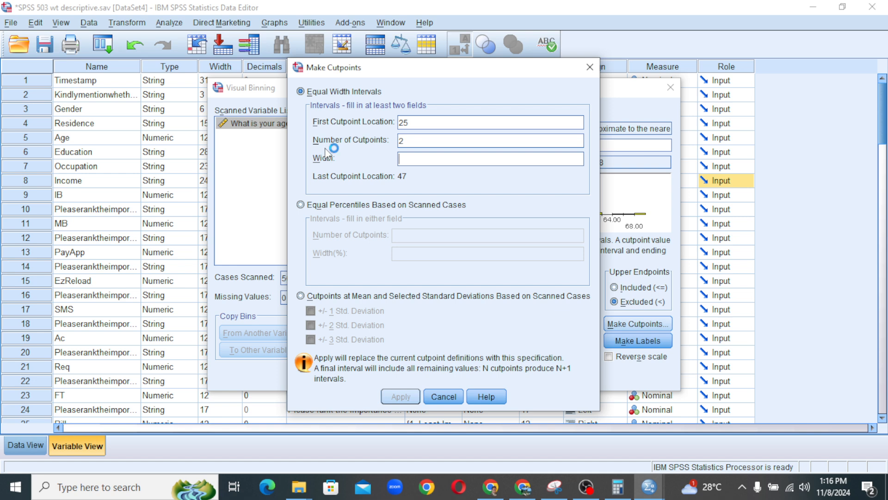
text(25)
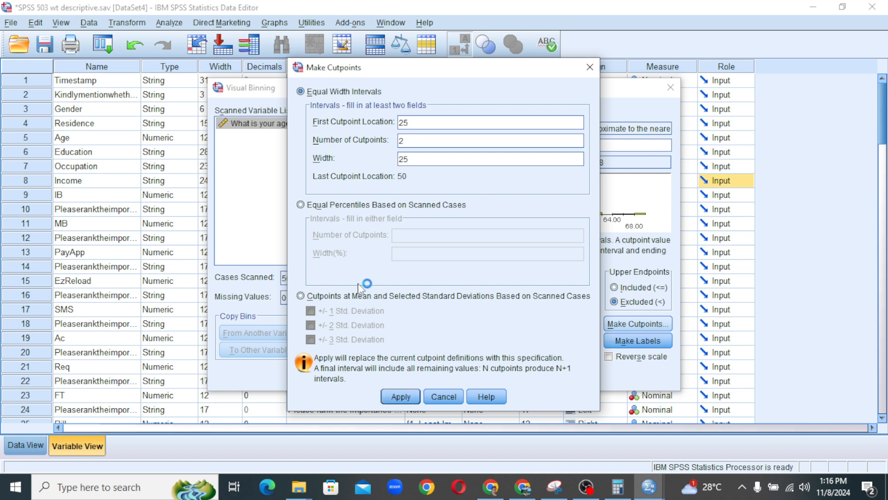
click(402, 397)
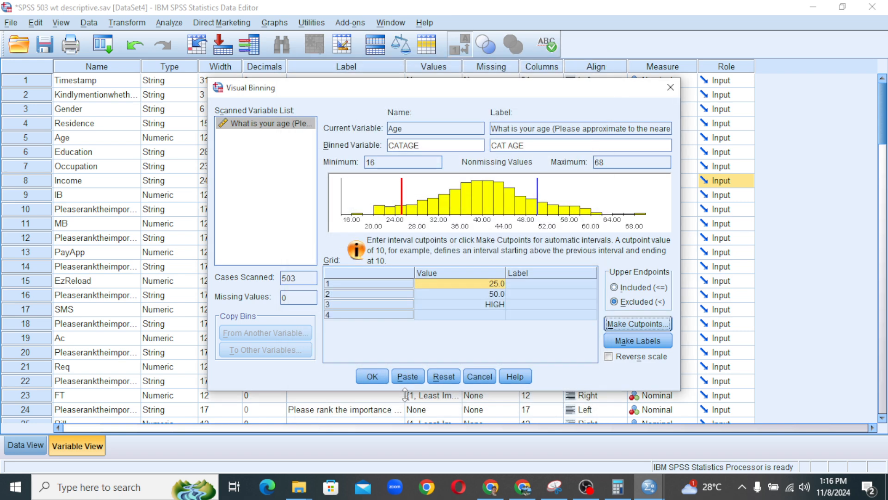
Generate automatic labels for the bins and relabel the bin below 25 as Young.
click(647, 340)
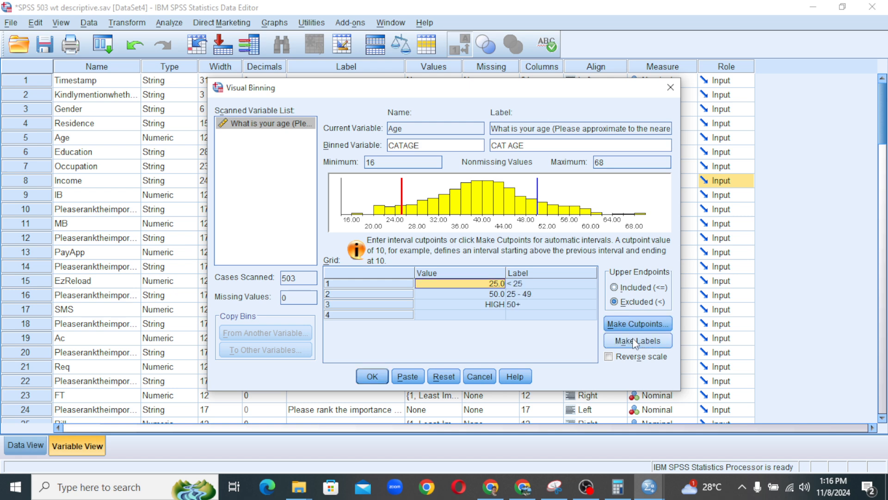
click(536, 284)
click(536, 284)
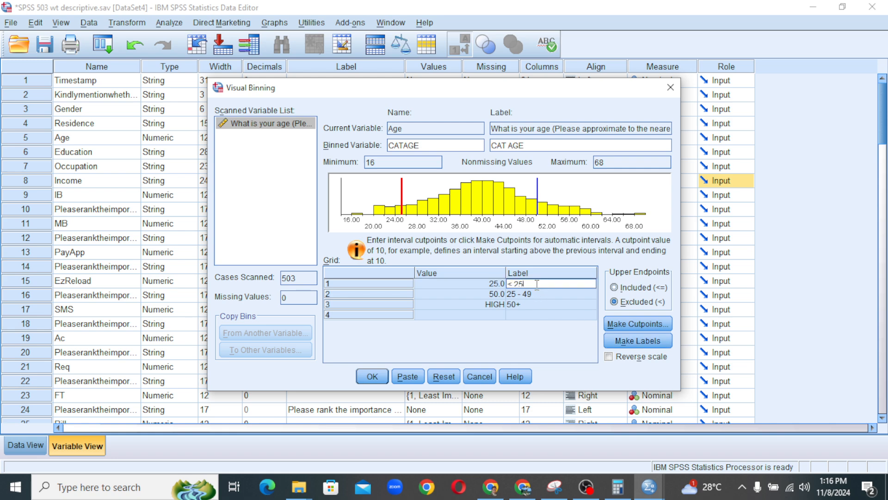
drag(537, 283, 505, 283)
text(Young)
key(Down)
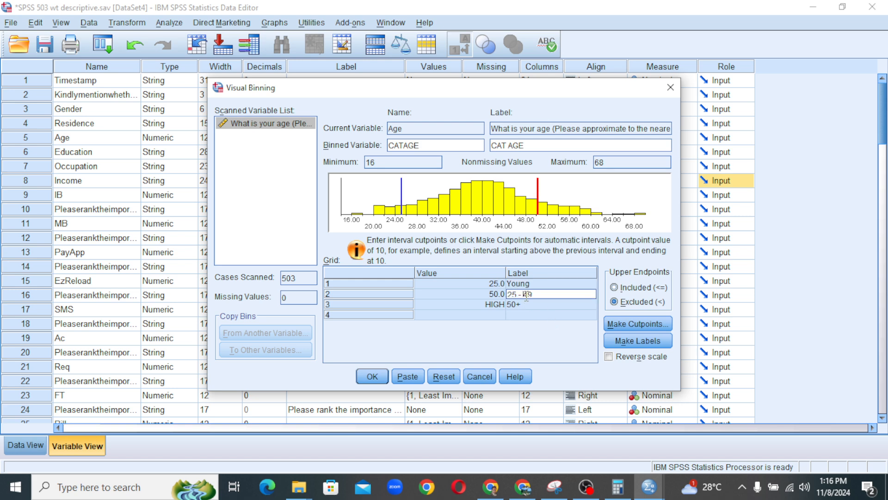
Relabel the 25 - 49 bin as Adults and the 50+ bin as Seniors.
text(Adul)
text(t)
key(BackSpace)
text(ts)
click(532, 305)
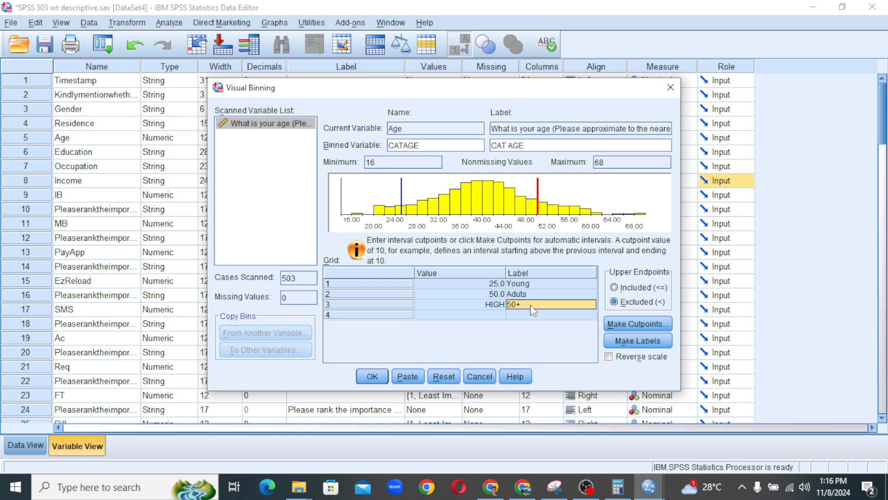
double_click(528, 304)
double_click(529, 305)
drag(529, 304, 483, 305)
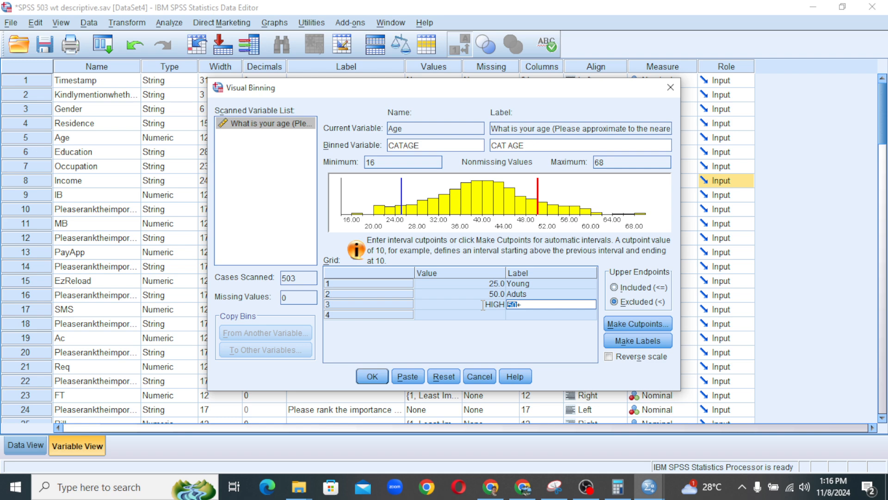
key(BackSpace)
key(BackSpace)
text(Seniors)
click(527, 295)
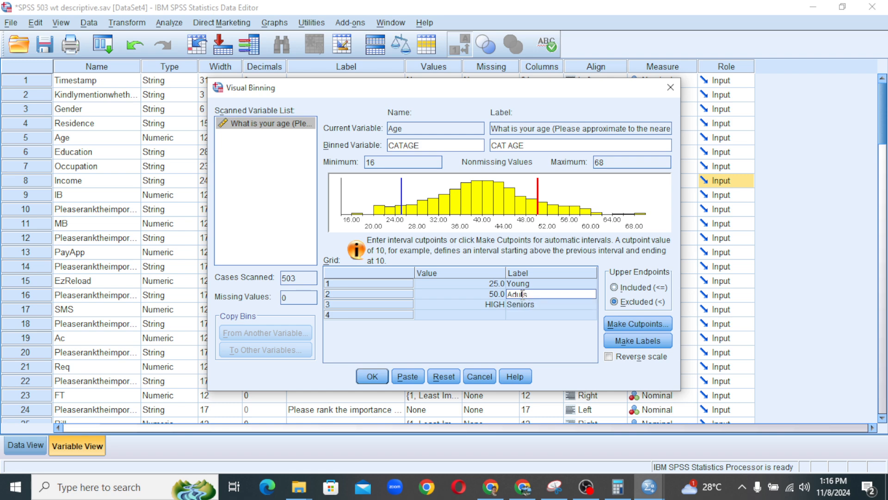
text(l)
click(540, 304)
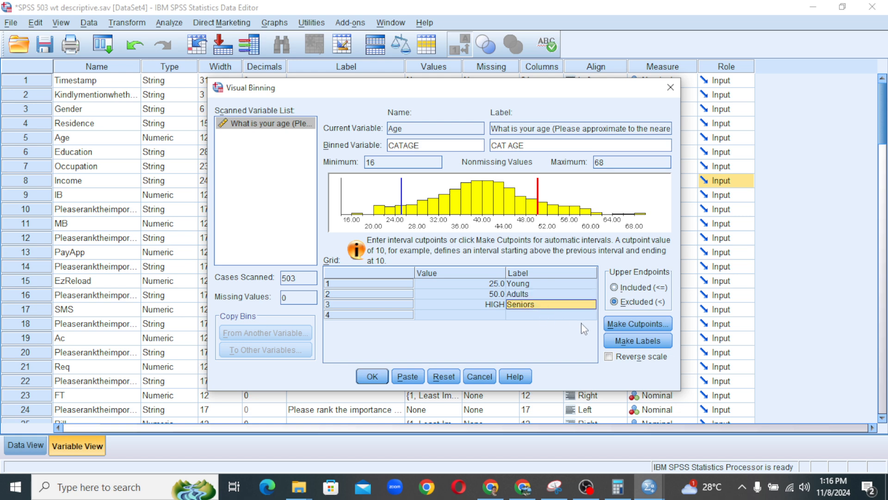
Create the binned variable CATAGE and check its entry at the end of the variable list.
click(373, 376)
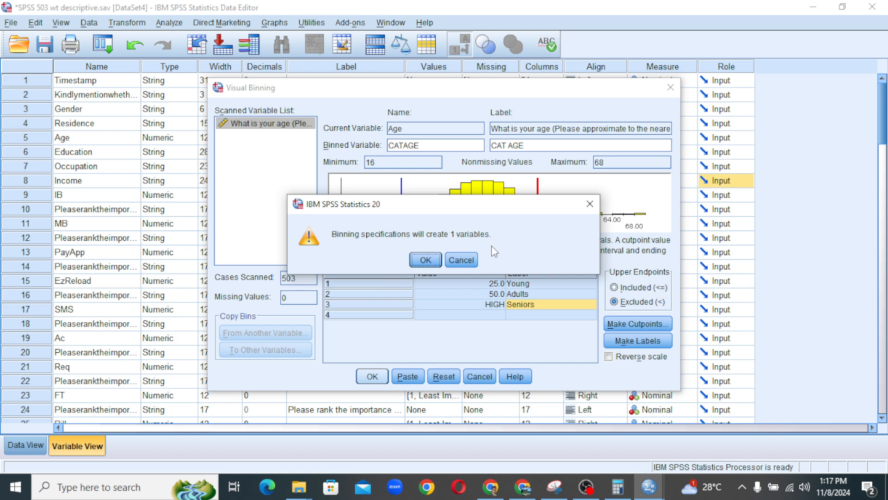
click(433, 264)
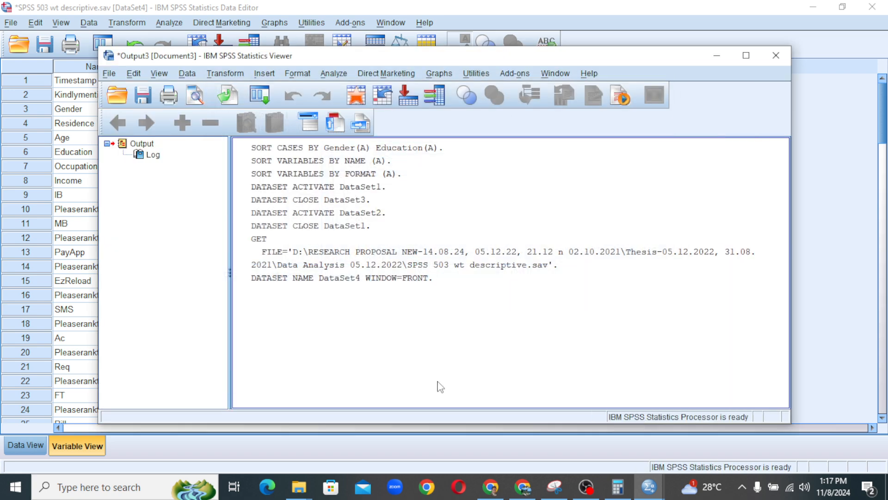
click(835, 253)
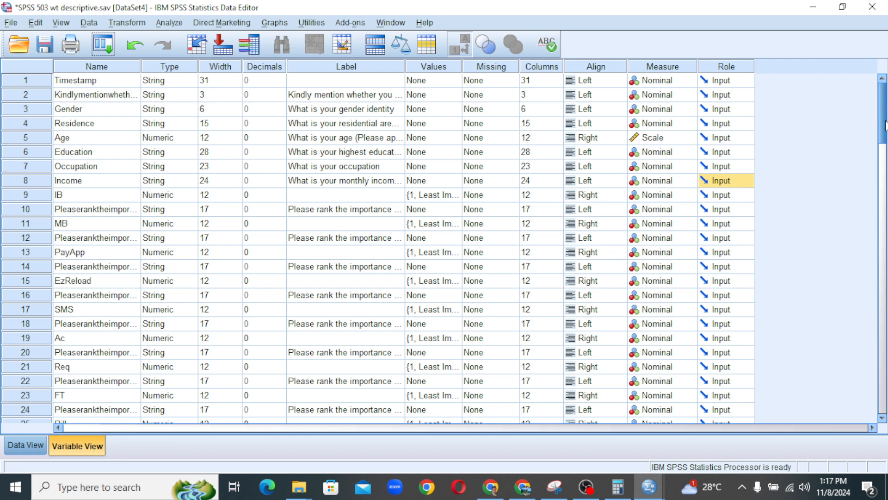
drag(886, 125, 885, 320)
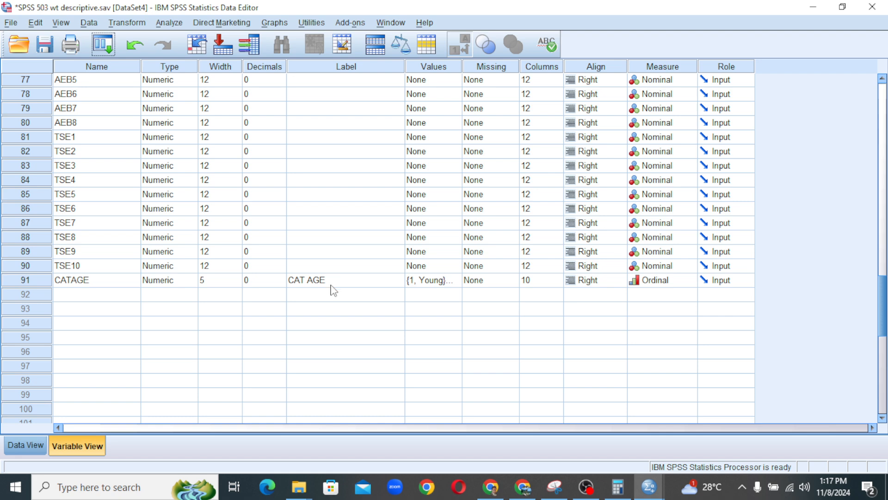
Examine the CATAGE column in the data, switching its display to numeric codes and back to value labels.
click(8, 447)
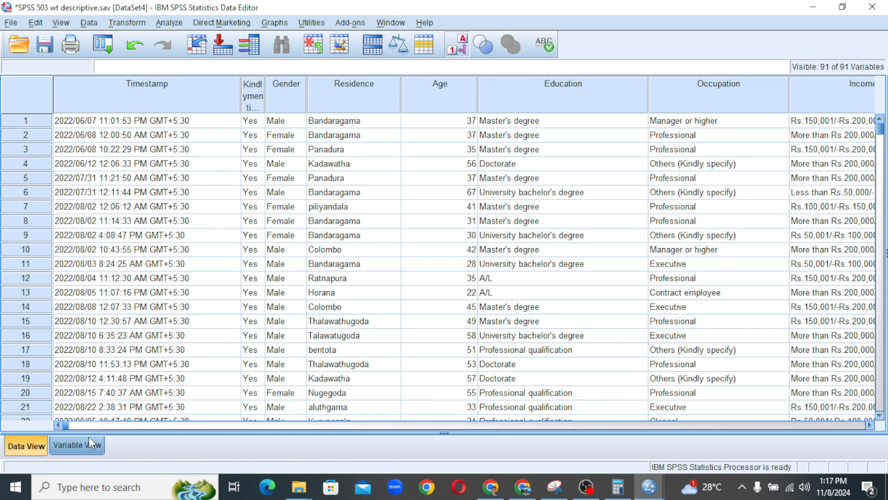
drag(66, 426, 812, 468)
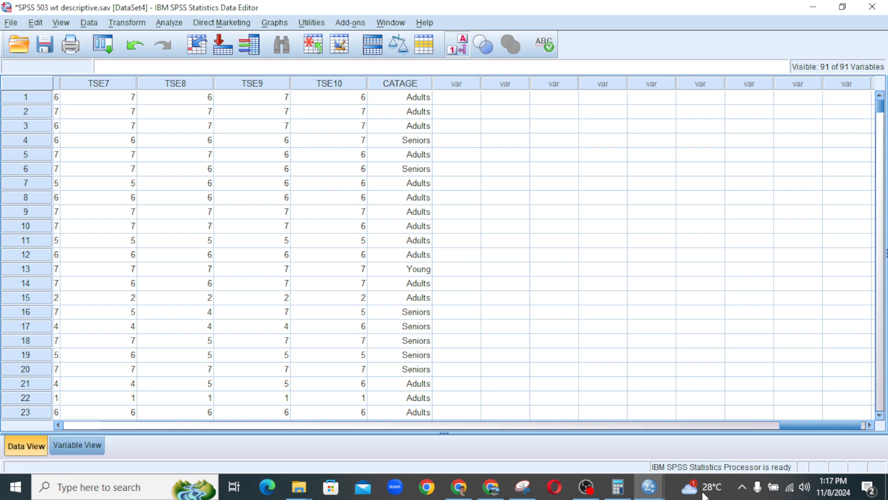
click(465, 51)
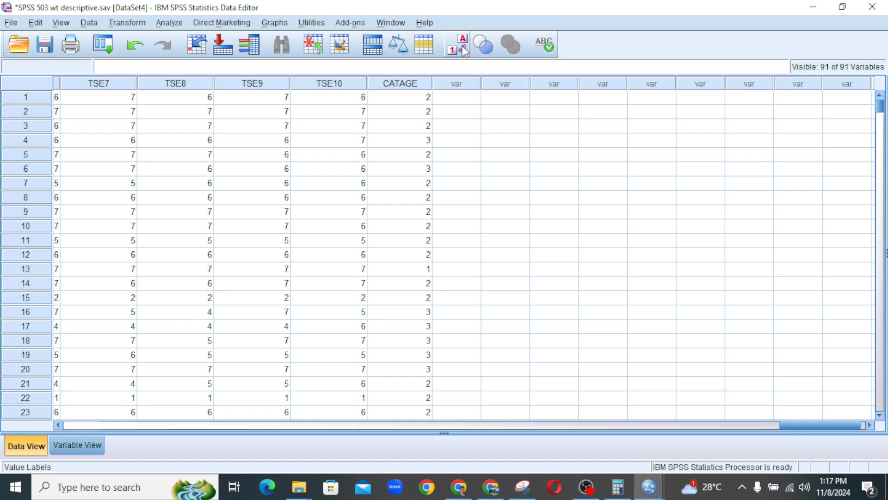
click(465, 51)
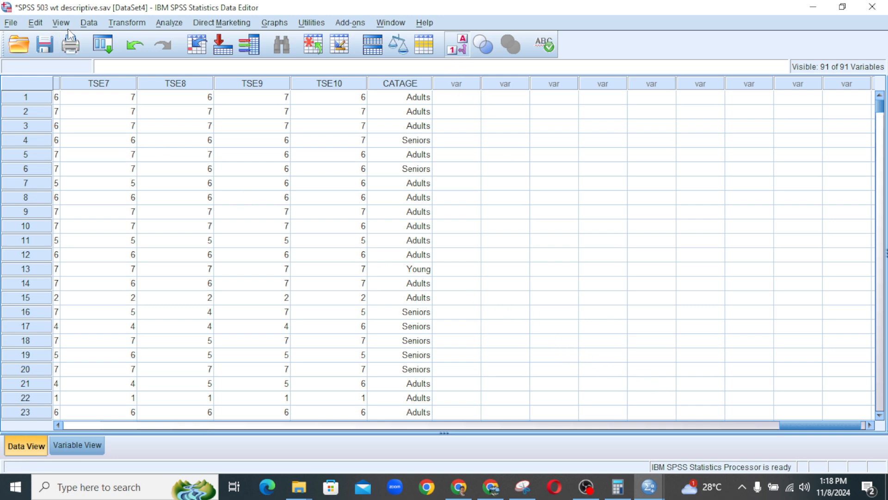
Run a frequency table on the CAT AGE variable, review the output and return to the data.
click(169, 23)
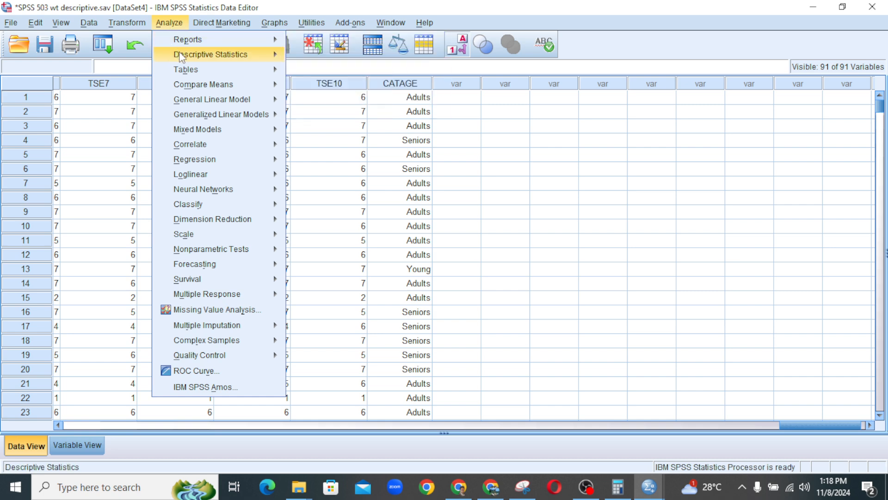
mouse_move(253, 62)
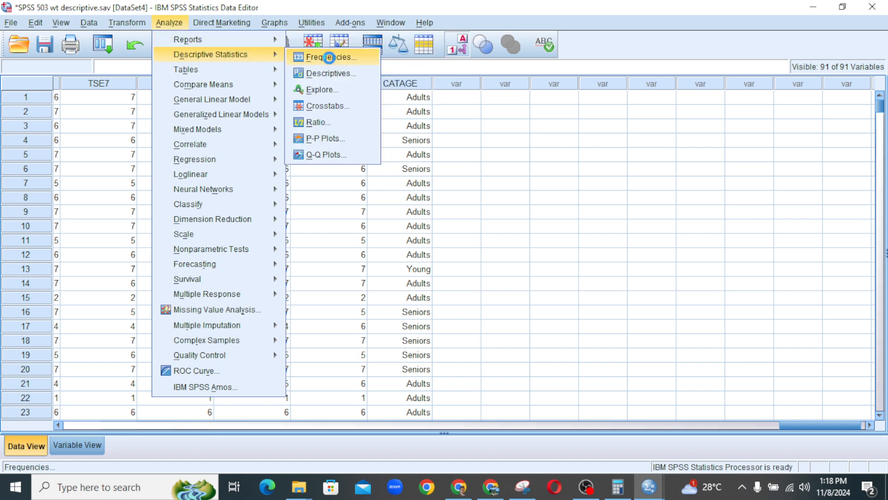
click(330, 57)
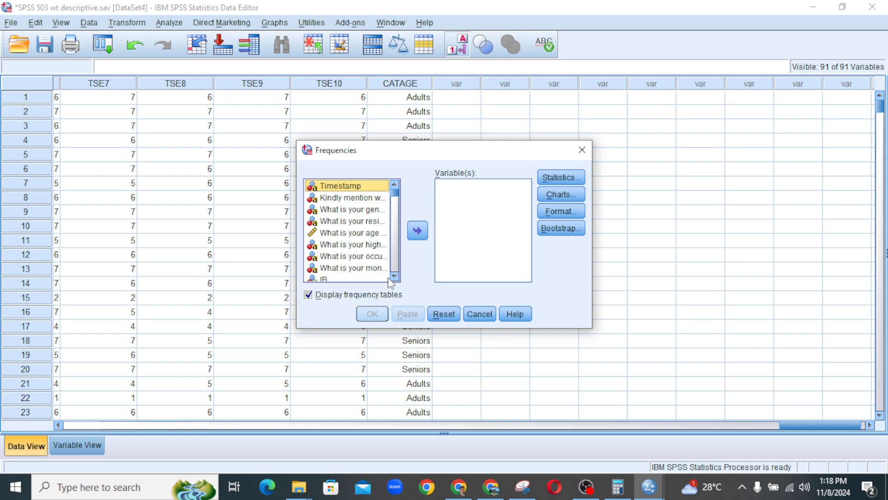
drag(394, 193, 409, 284)
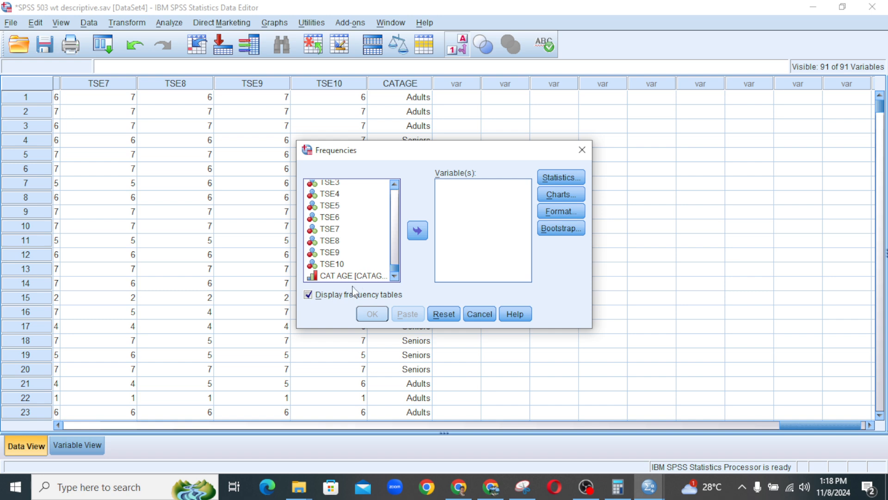
click(348, 277)
click(417, 231)
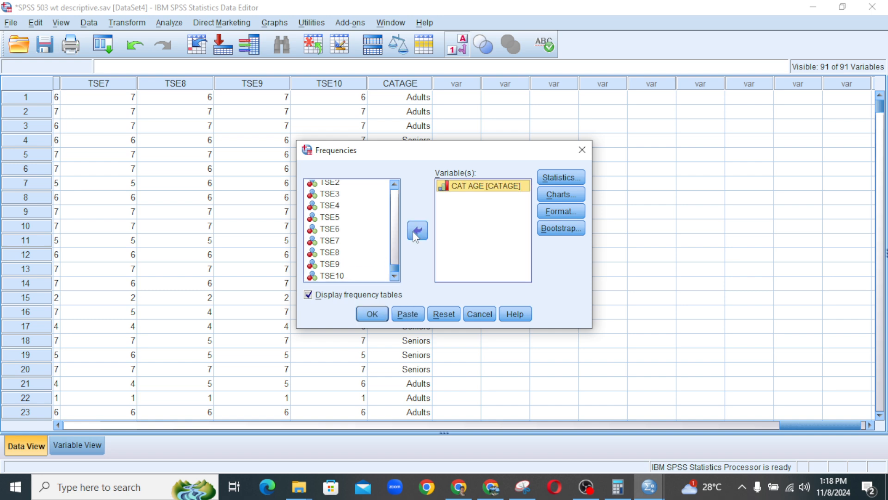
click(373, 316)
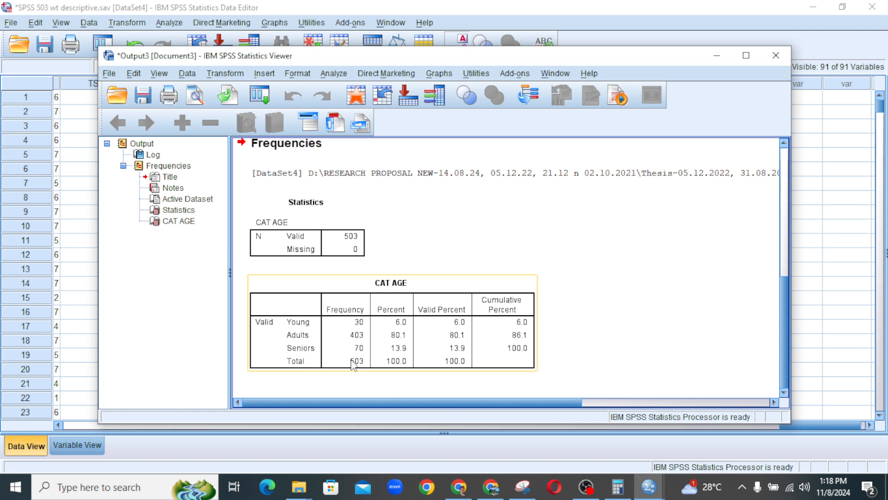
click(776, 55)
click(832, 143)
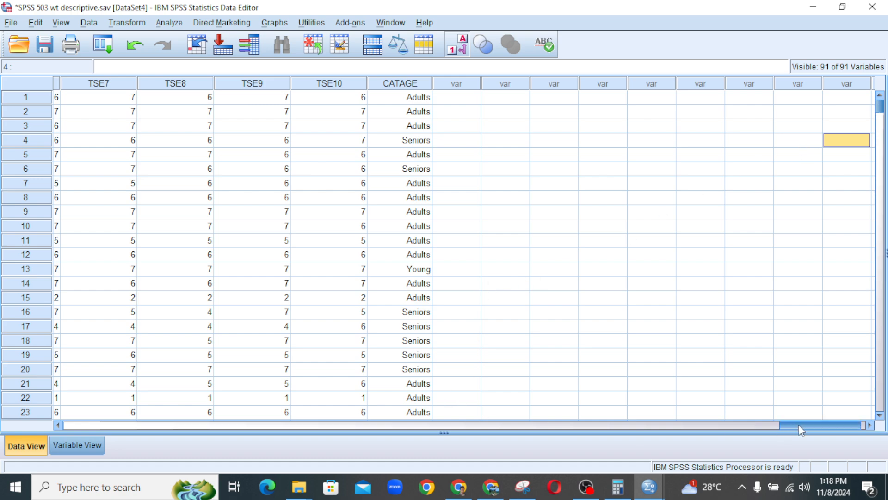
Sort the cases by Gender in ascending order and look through the reordered rows.
drag(798, 424, 26, 437)
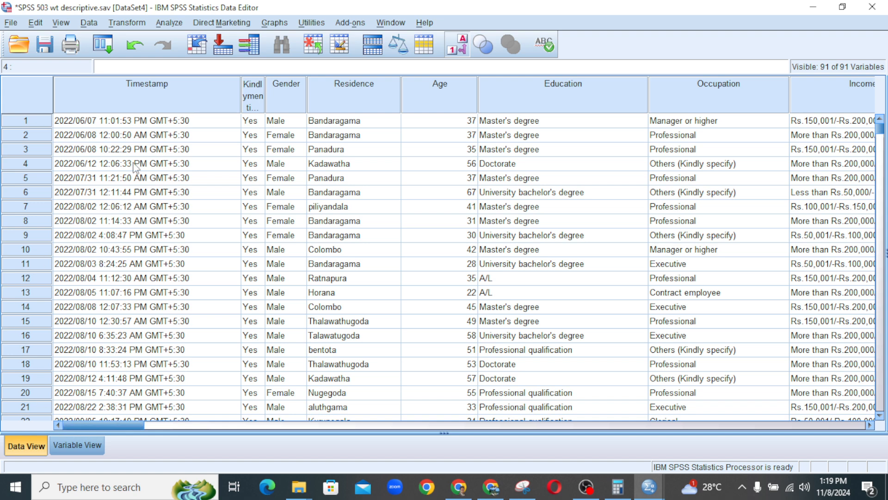
click(90, 23)
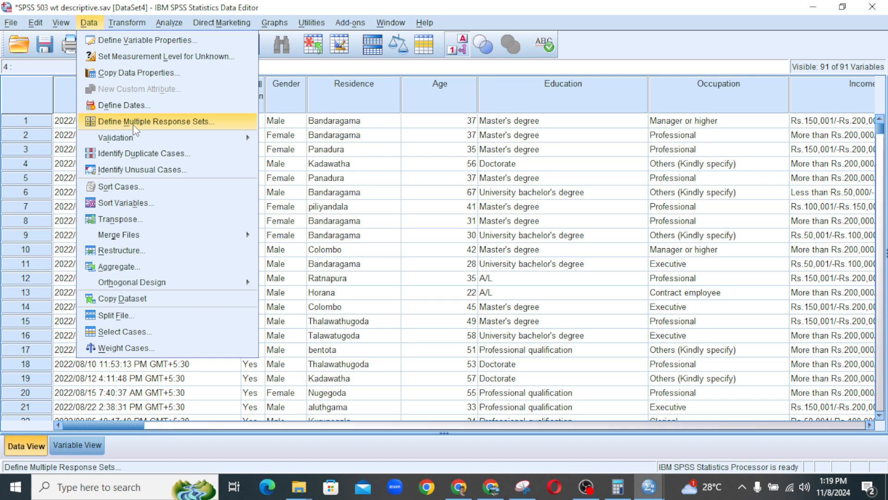
click(135, 187)
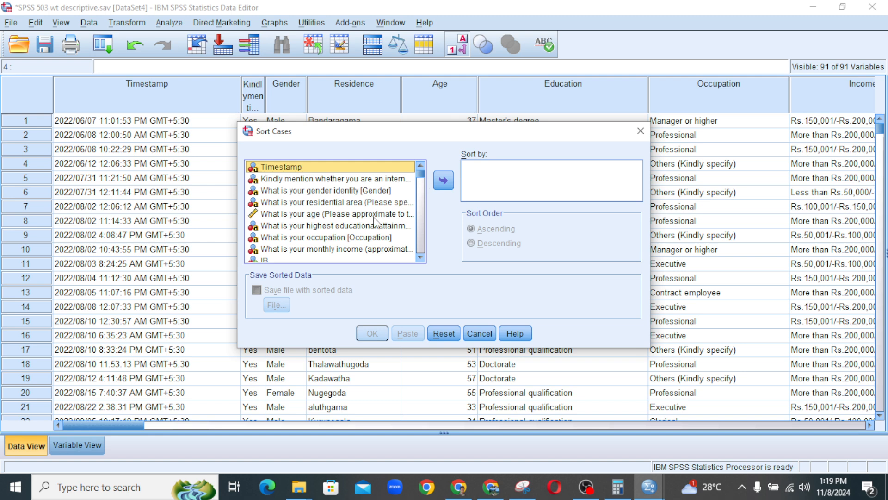
click(381, 192)
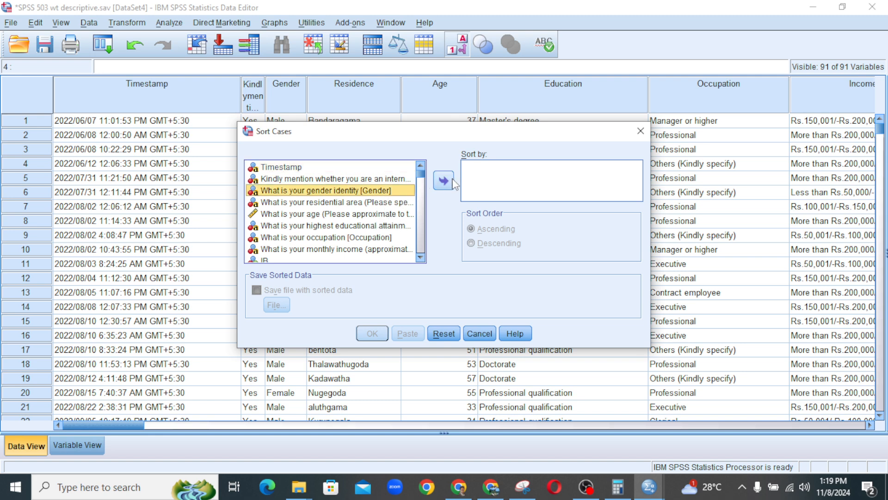
click(444, 181)
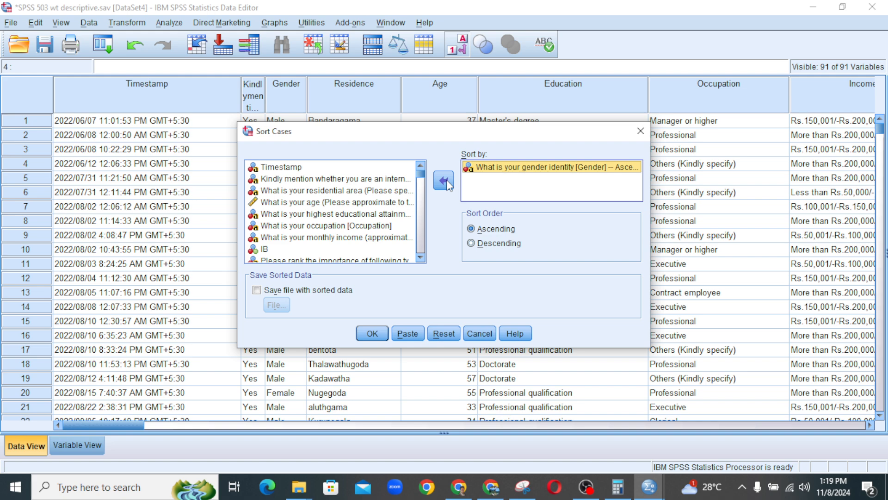
click(373, 333)
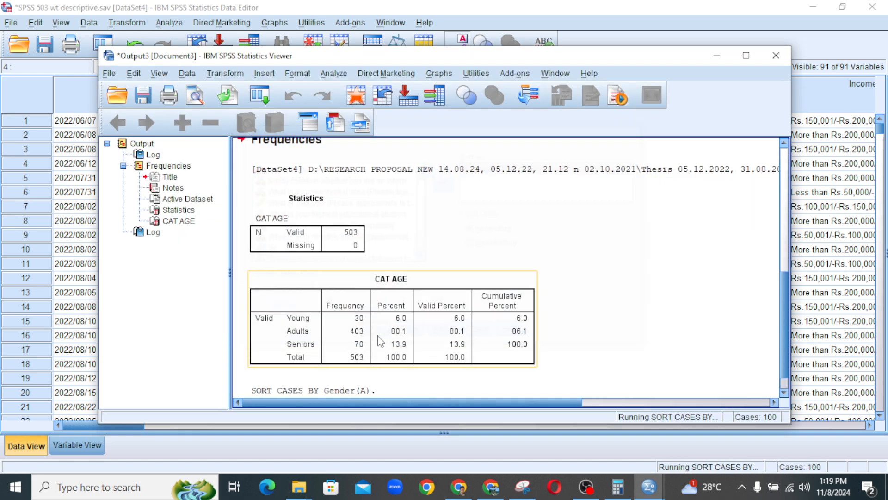
click(800, 268)
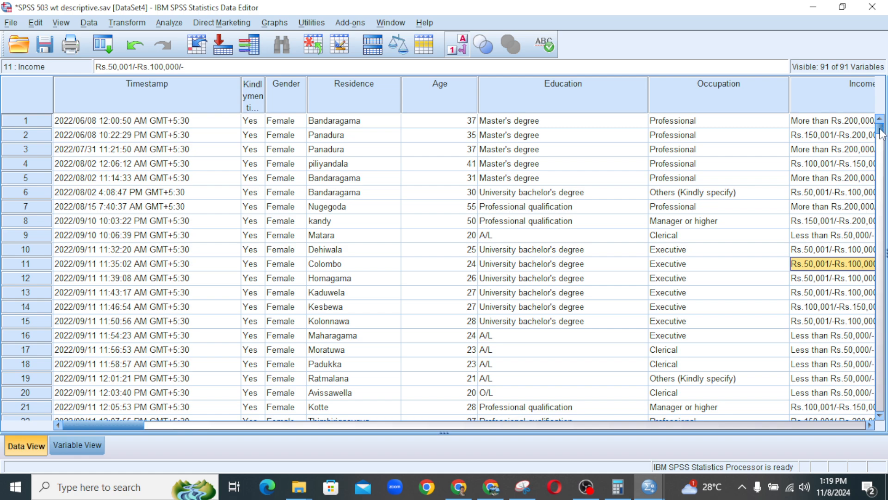
drag(881, 130, 877, 297)
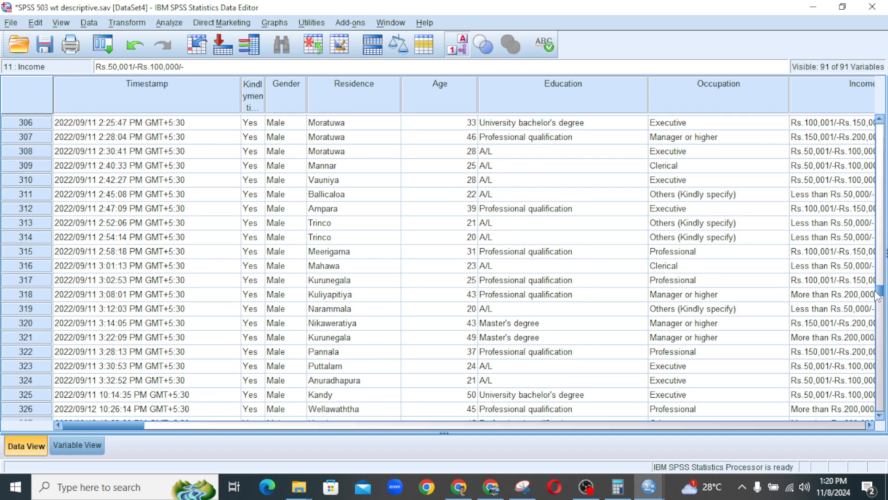
drag(878, 297, 881, 127)
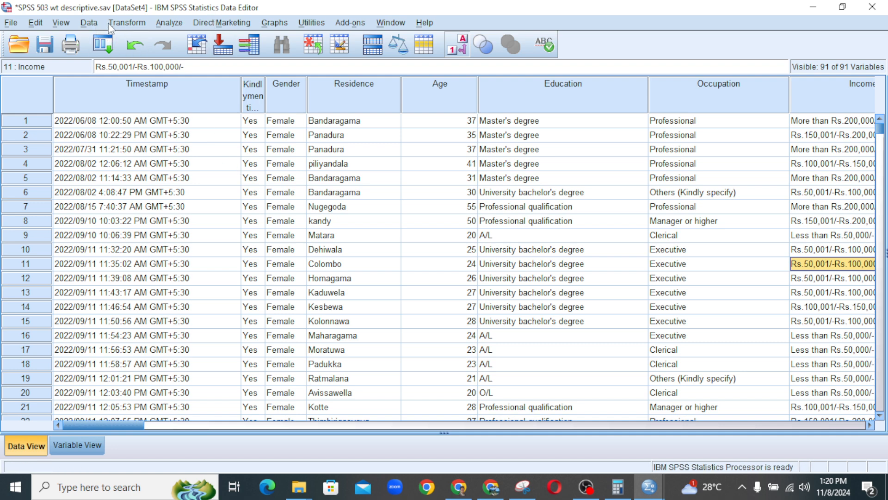
Replace gender with age as the ascending sort key for the cases.
click(89, 23)
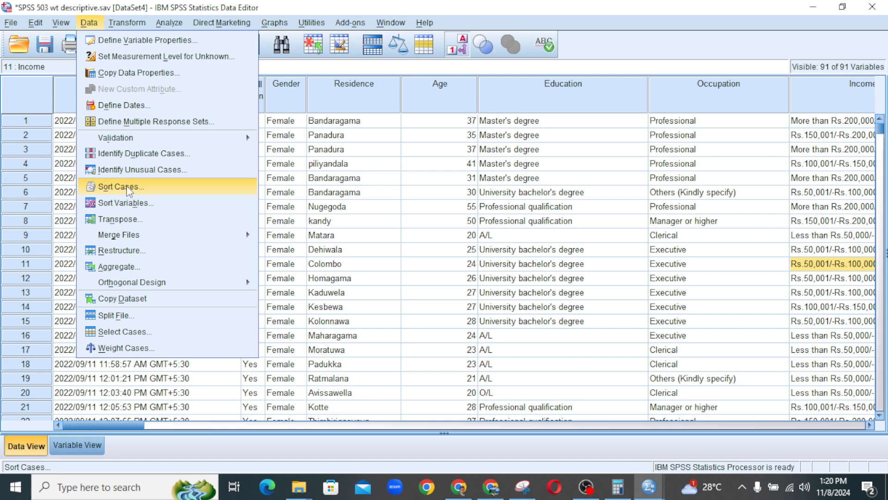
click(120, 186)
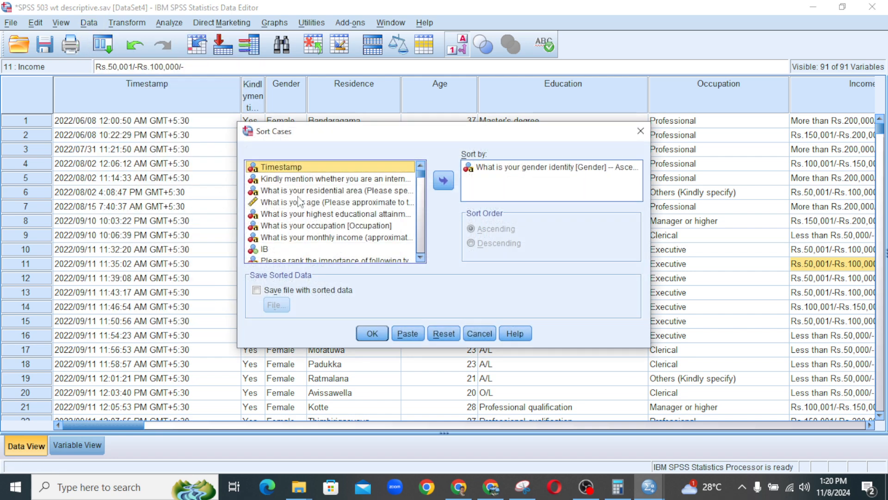
click(500, 168)
click(443, 181)
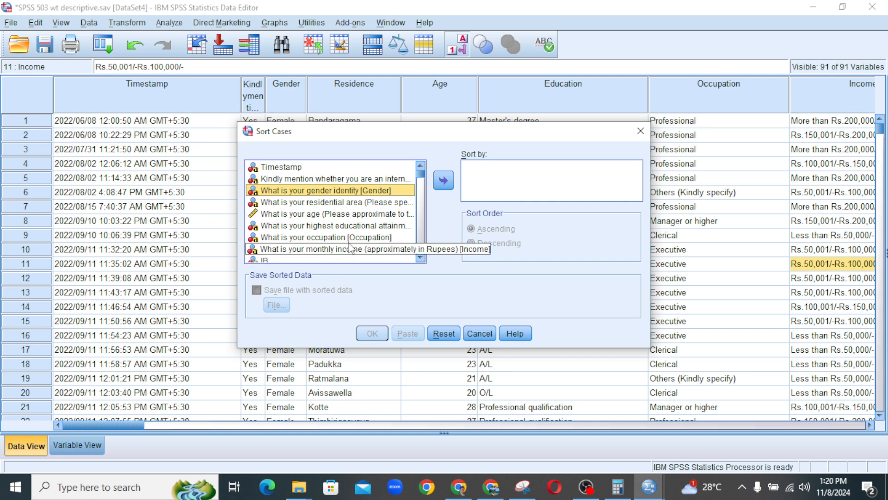
click(346, 215)
click(443, 181)
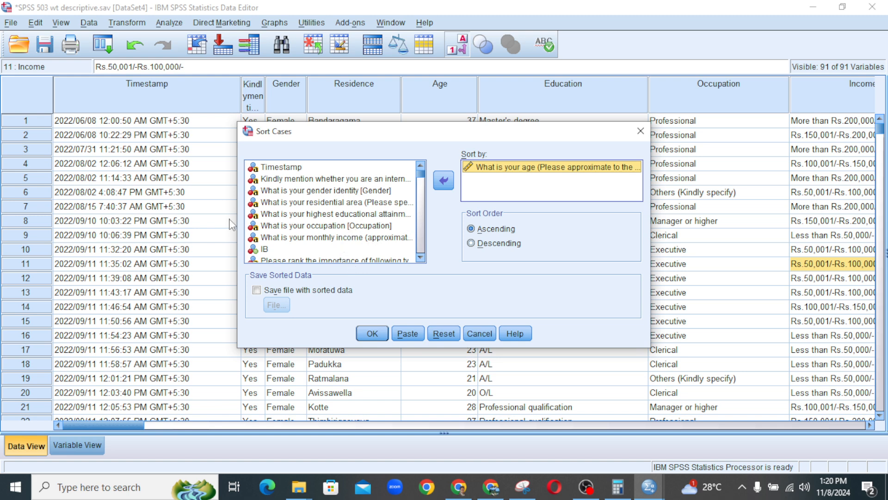
Add Education as the second ascending sort key, sort the cases and look through the rows down to the last case.
drag(237, 217, 147, 216)
click(321, 215)
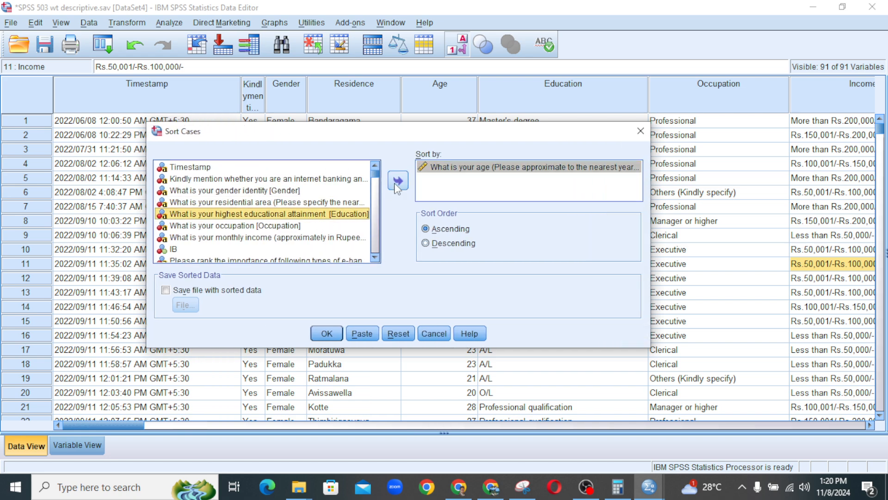
click(398, 180)
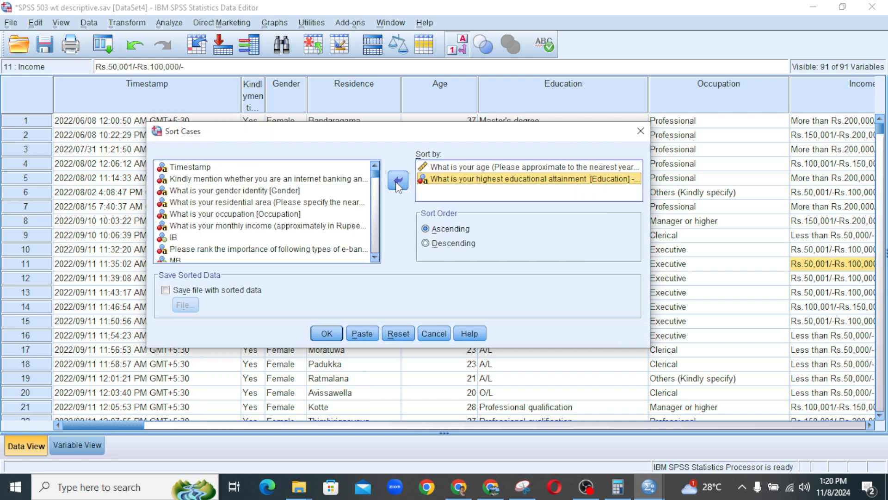
click(327, 333)
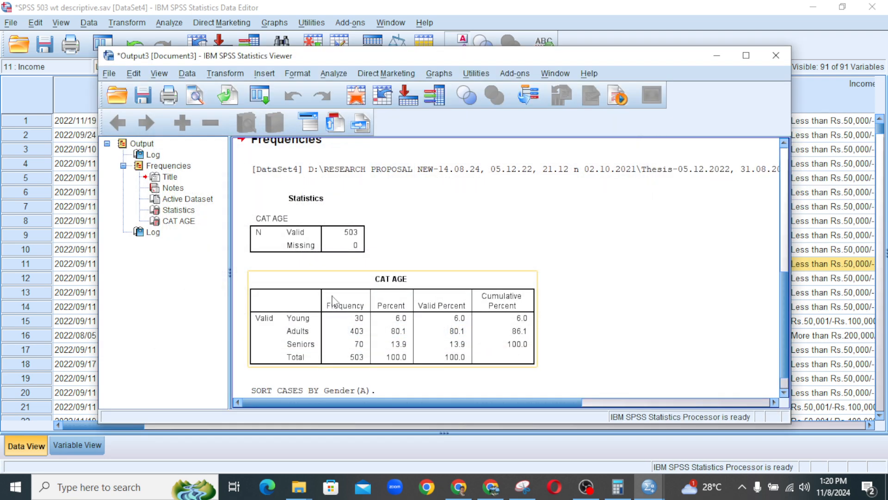
click(834, 280)
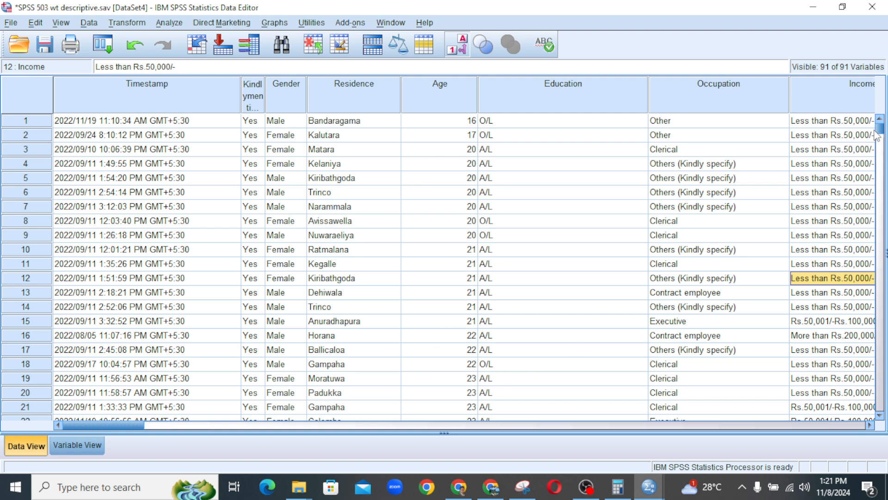
drag(878, 135, 885, 165)
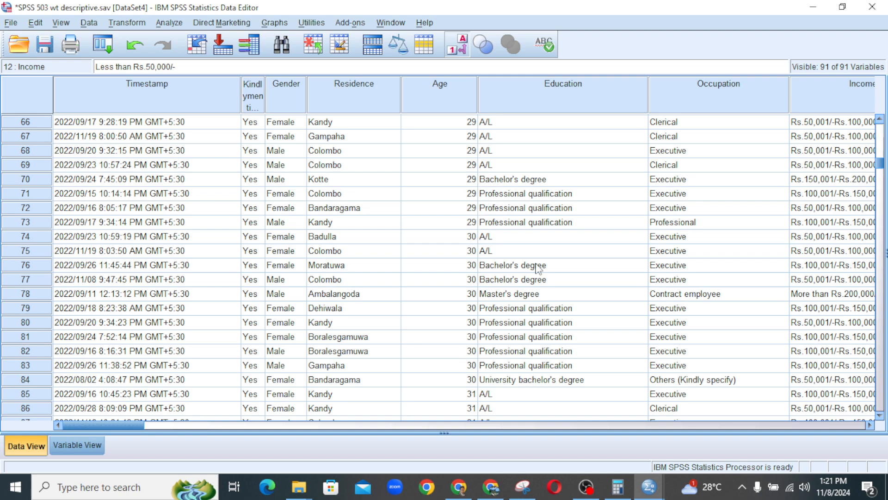
drag(884, 166, 864, 394)
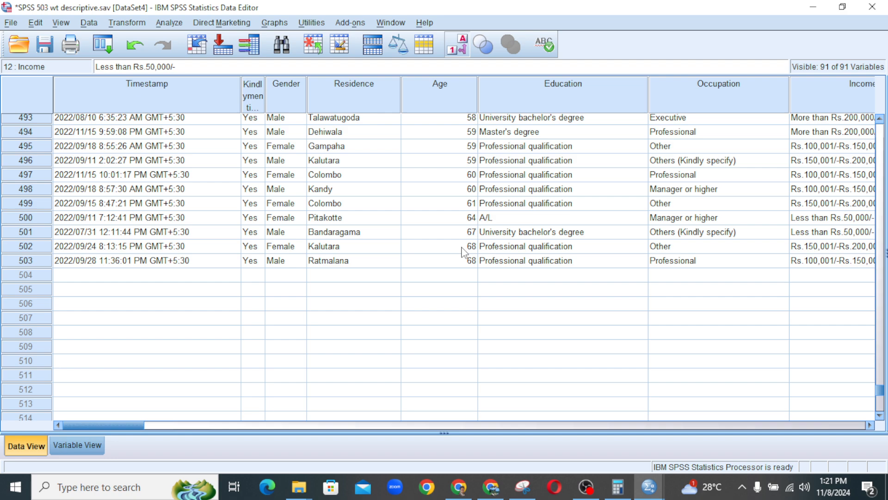
Sort the variables by Name in ascending order and check their order in the variable list.
click(90, 26)
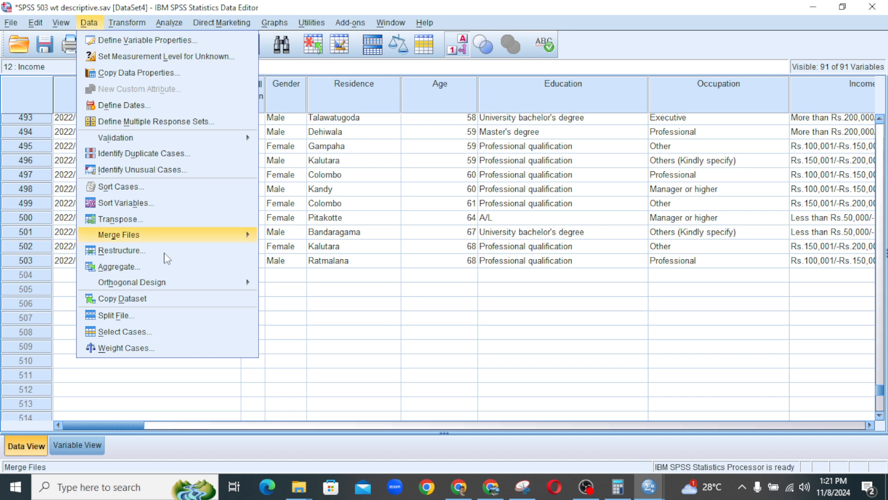
click(122, 203)
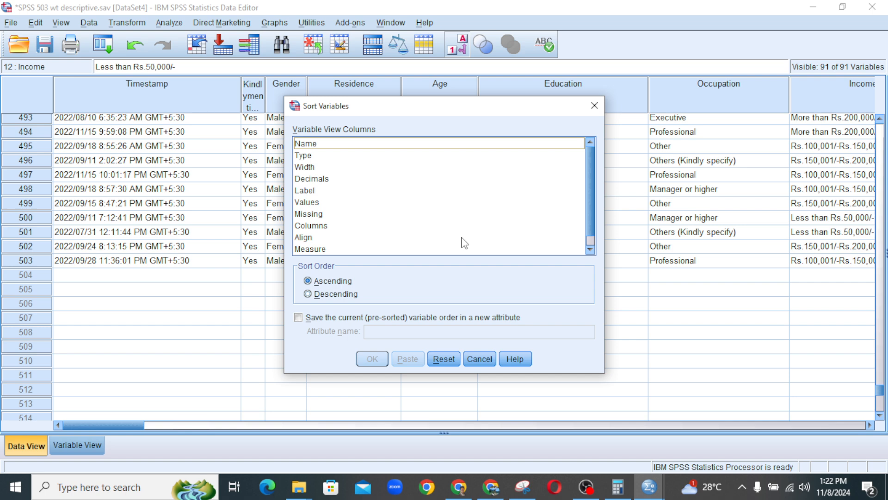
click(308, 145)
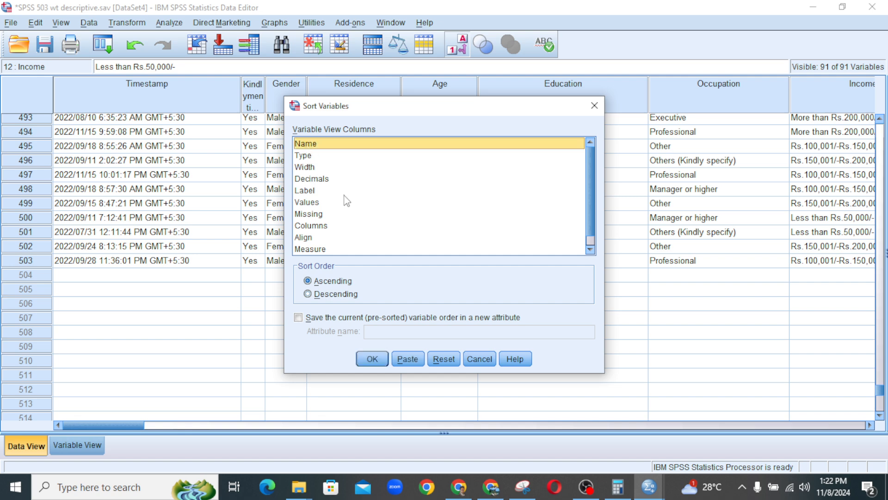
click(373, 359)
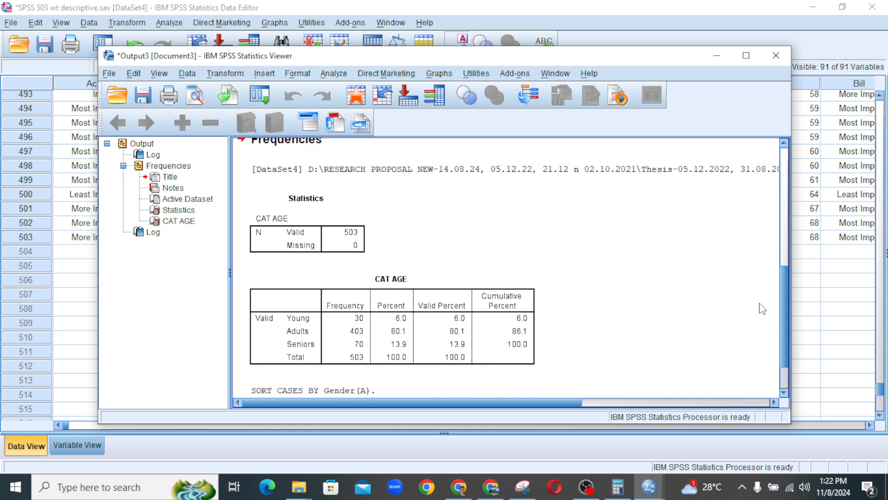
click(829, 296)
click(79, 446)
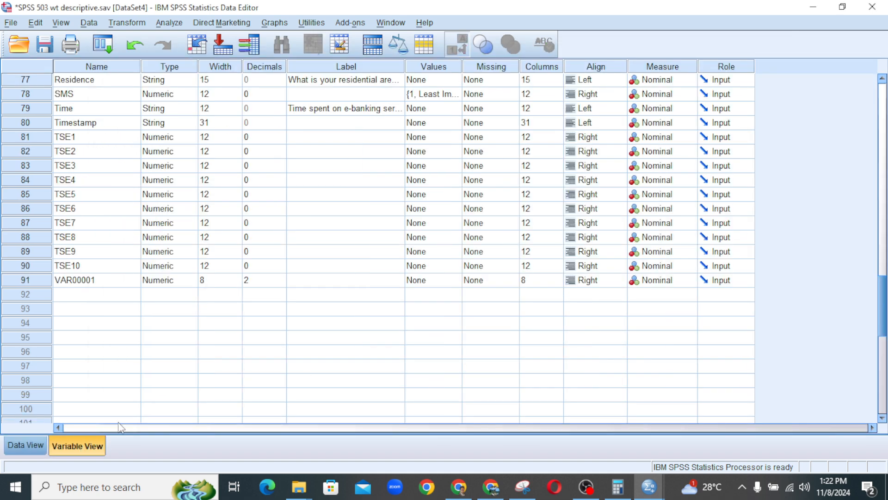
drag(883, 303, 883, 106)
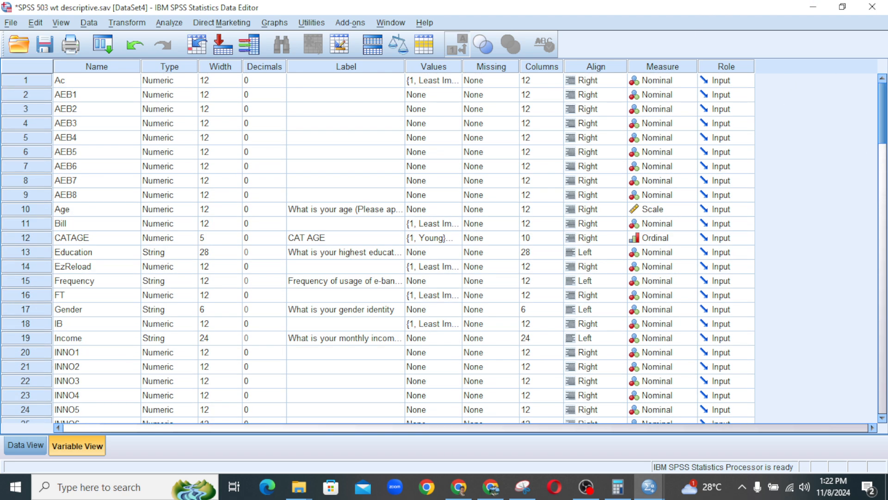
mouse_move(883, 107)
mouse_down()
mouse_move(883, 115)
mouse_move(882, 101)
mouse_up()
Sort the variables by Type in ascending order and check the reordered variable list.
click(88, 23)
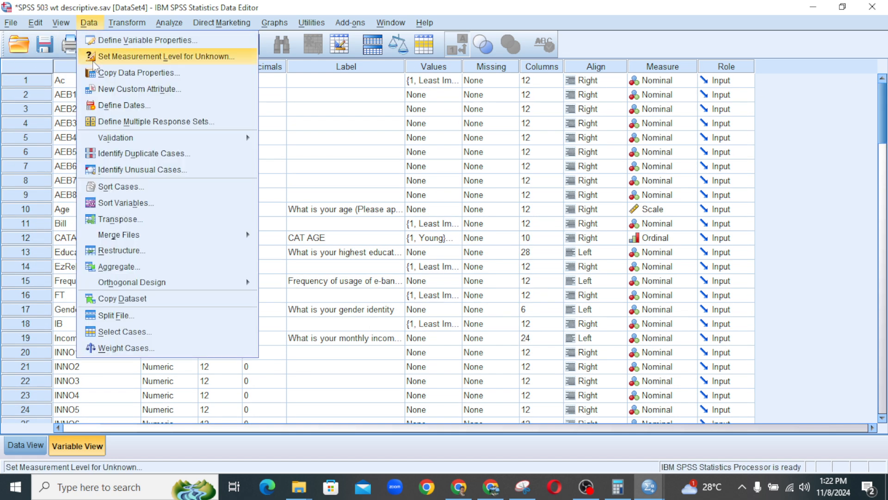
click(111, 204)
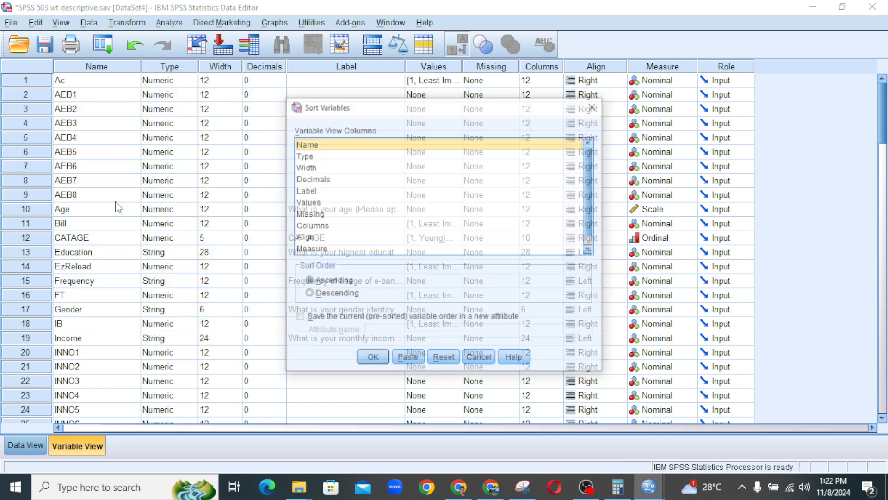
click(308, 156)
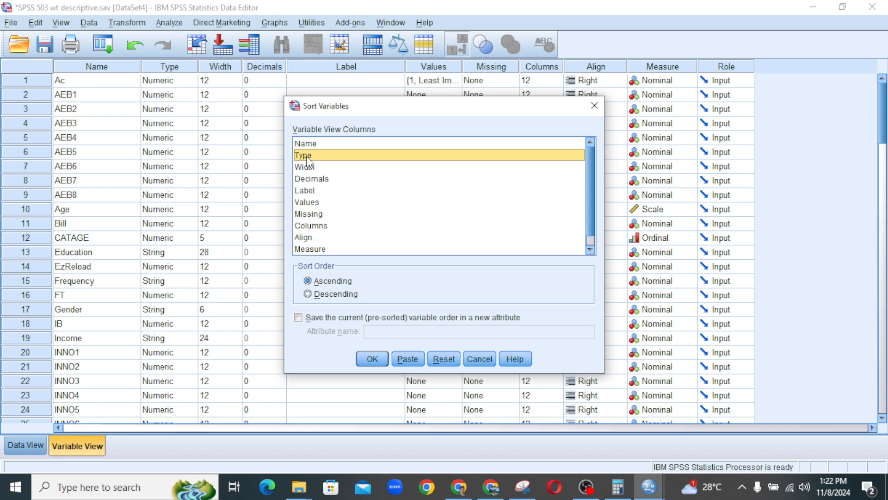
click(373, 359)
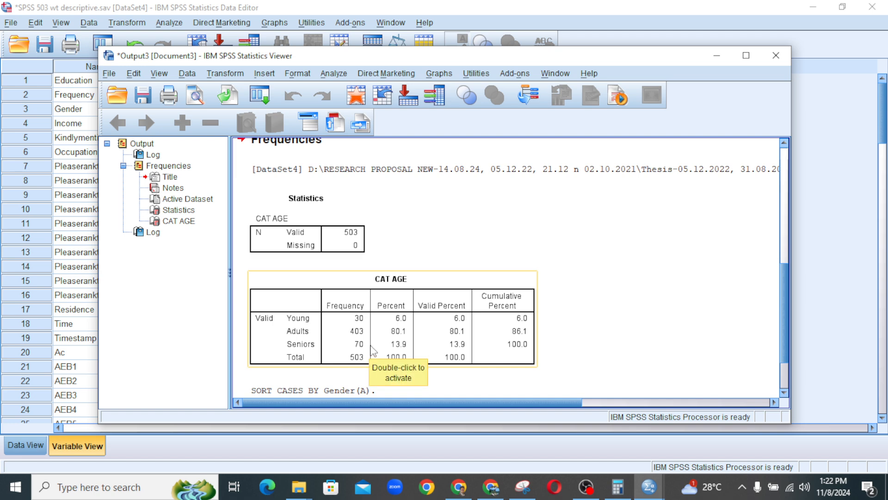
click(825, 233)
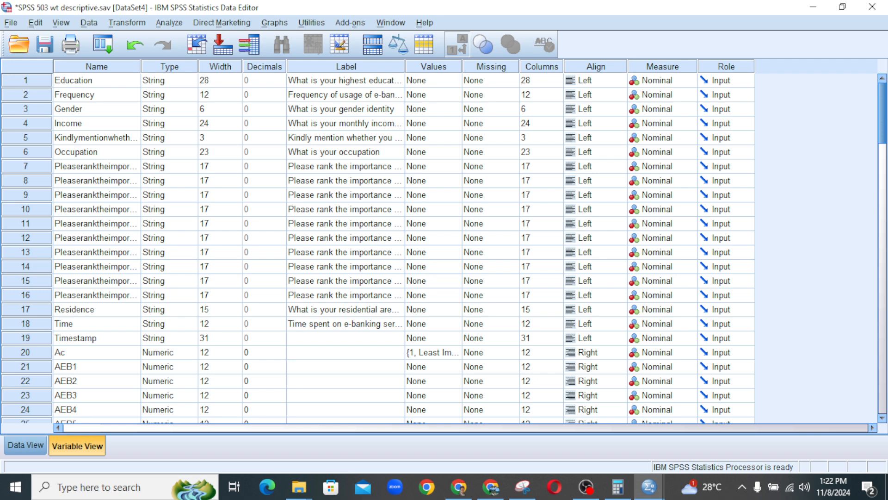
drag(884, 111, 883, 134)
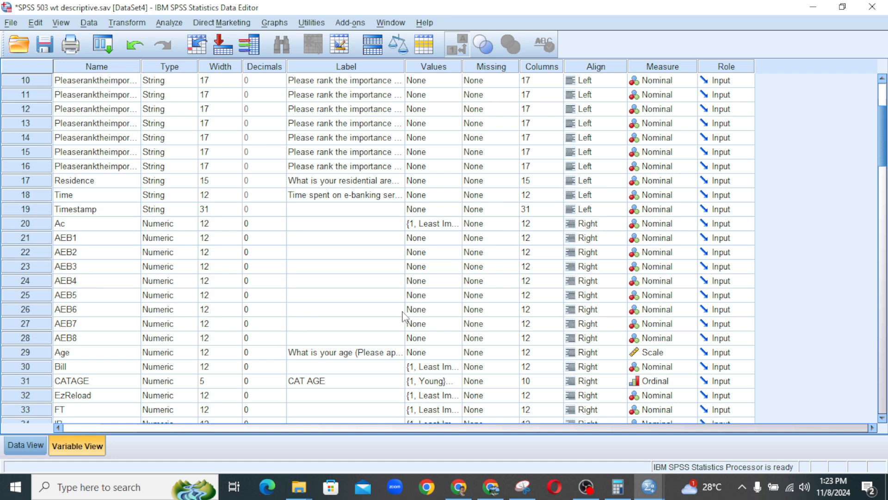
click(586, 487)
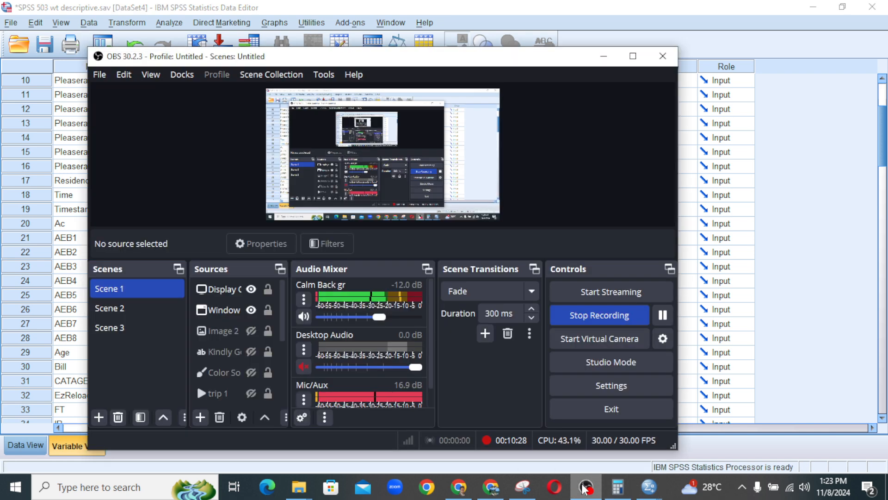